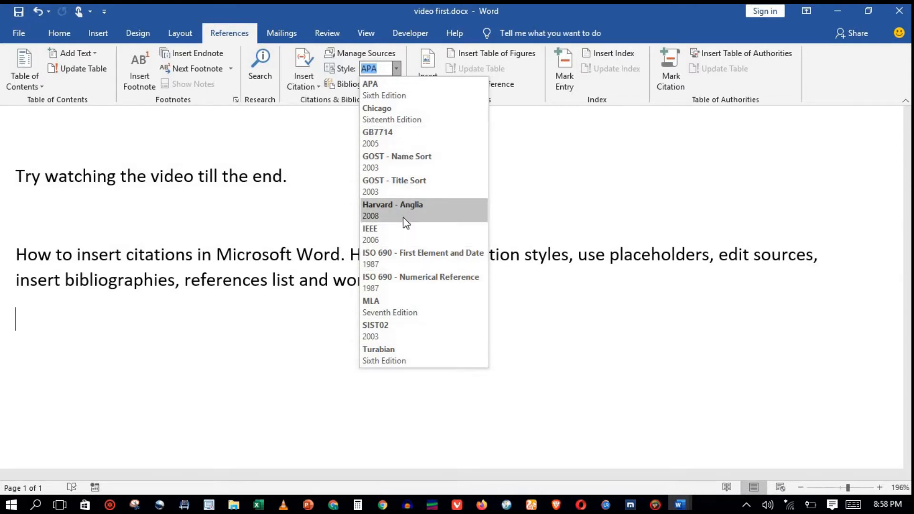
- Set the citation style to APA and start adding a new Book source at the end of the first sentence
{"action": "left_click", "coordinate": [394, 96]}
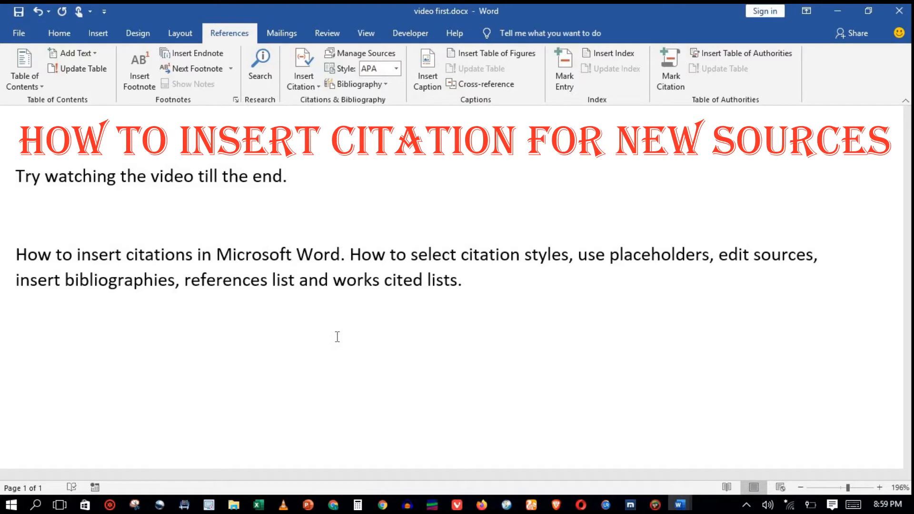
{"action": "left_click", "coordinate": [283, 177]}
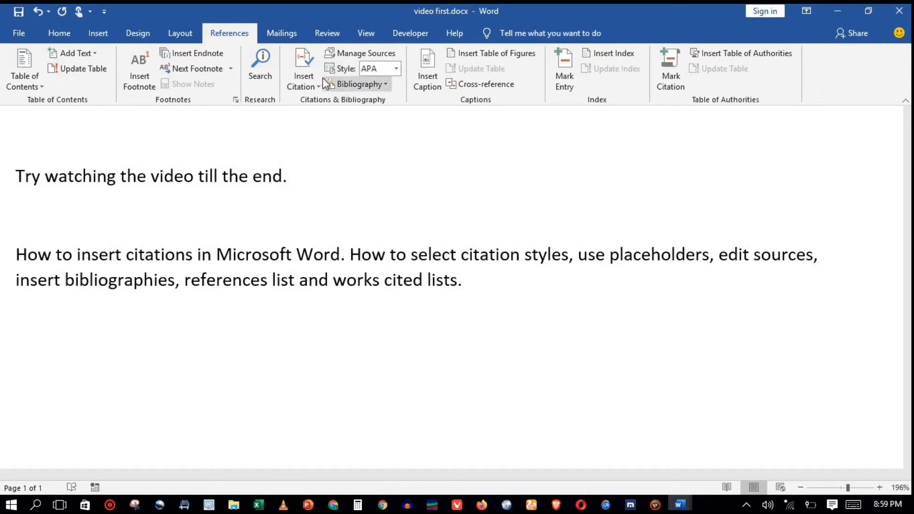
{"action": "left_click", "coordinate": [313, 70]}
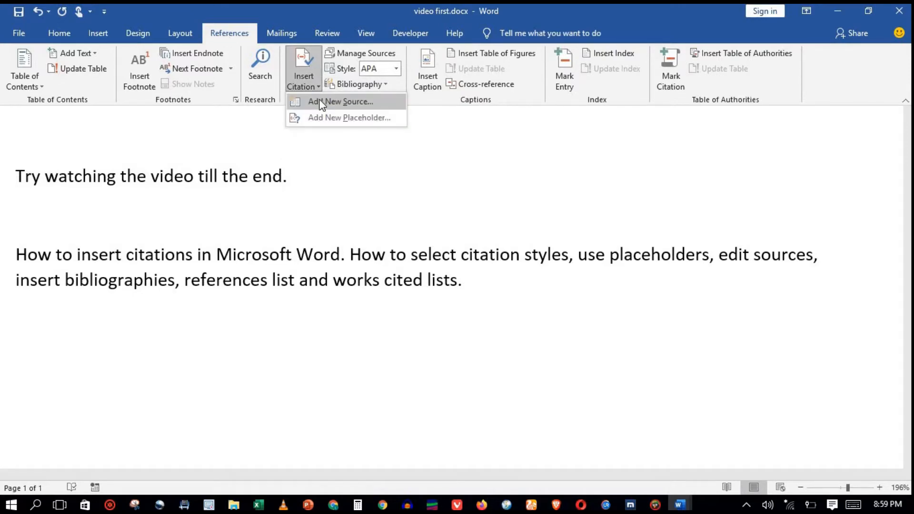
{"action": "left_click", "coordinate": [319, 102]}
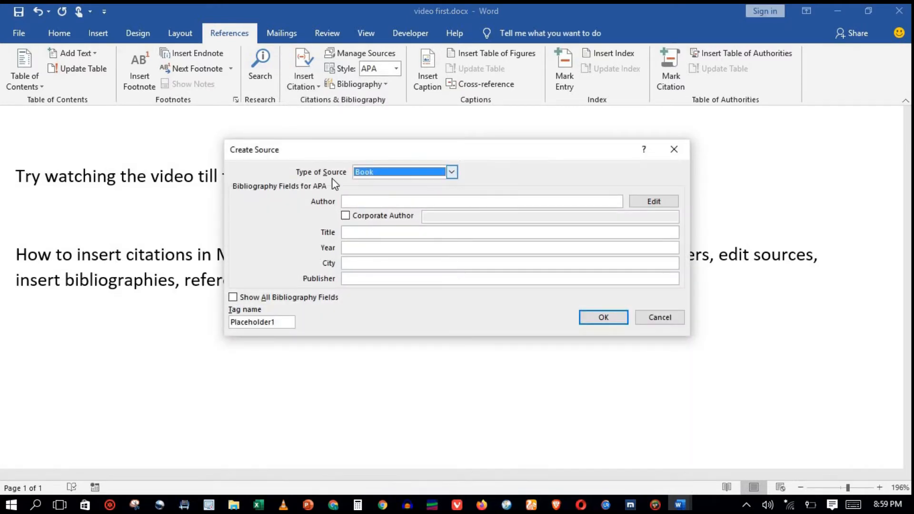
{"action": "left_click", "coordinate": [451, 172]}
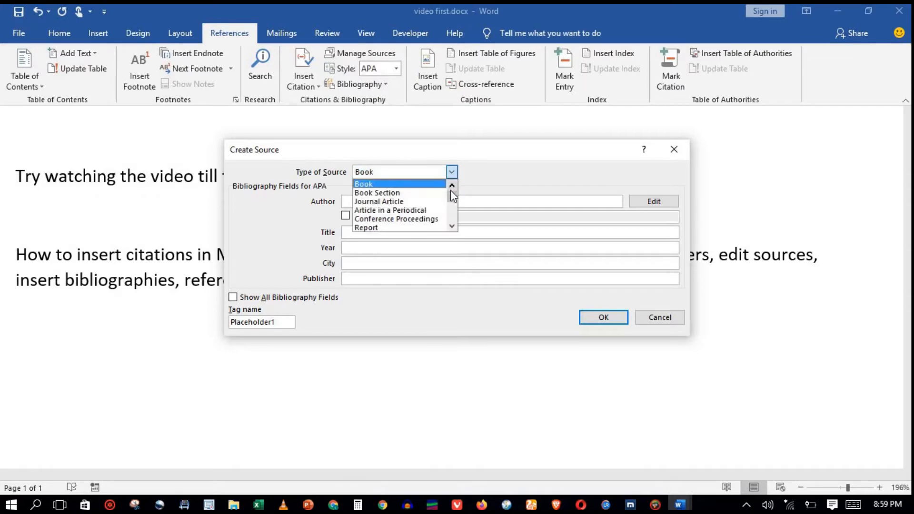
{"action": "mouse_move", "coordinate": [451, 192]}
{"action": "left_mouse_down"}
{"action": "mouse_move", "coordinate": [454, 221]}
{"action": "mouse_move", "coordinate": [453, 194]}
{"action": "left_mouse_up"}
{"action": "mouse_move", "coordinate": [453, 197]}
{"action": "left_mouse_down"}
{"action": "mouse_move", "coordinate": [453, 220]}
{"action": "mouse_move", "coordinate": [451, 192]}
{"action": "left_mouse_up"}
{"action": "left_click", "coordinate": [432, 182]}
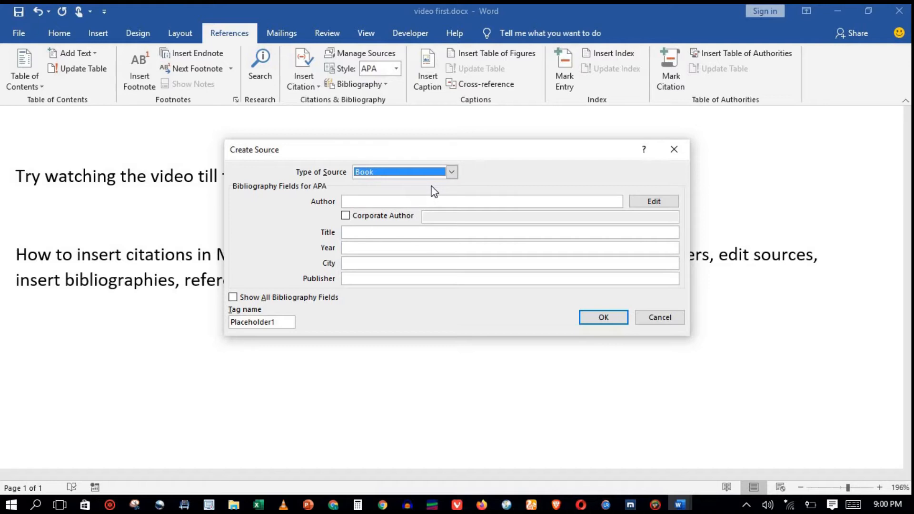
{"action": "left_click", "coordinate": [430, 200]}
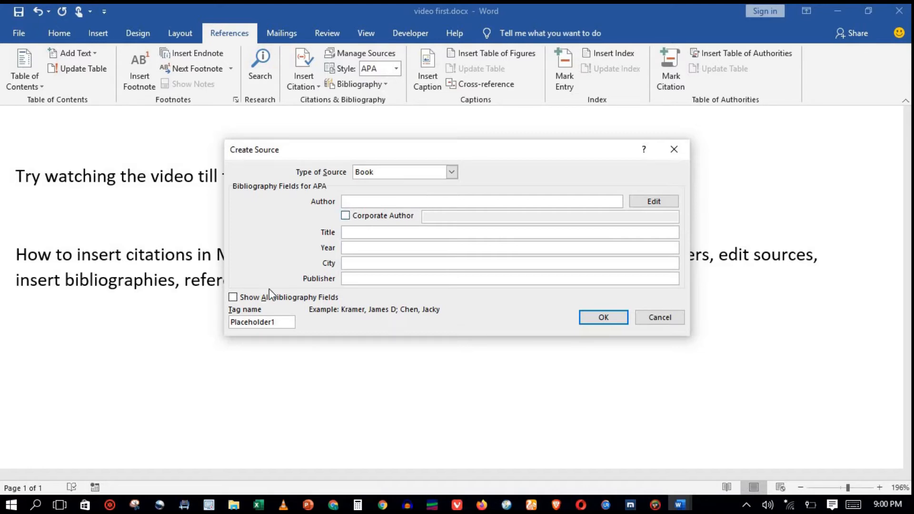
- Fill in the source's author name, title How to insert citations for new sources, year 2021, city Accra, publisher EPI tutorial, and insert it
{"action": "left_click", "coordinate": [233, 297]}
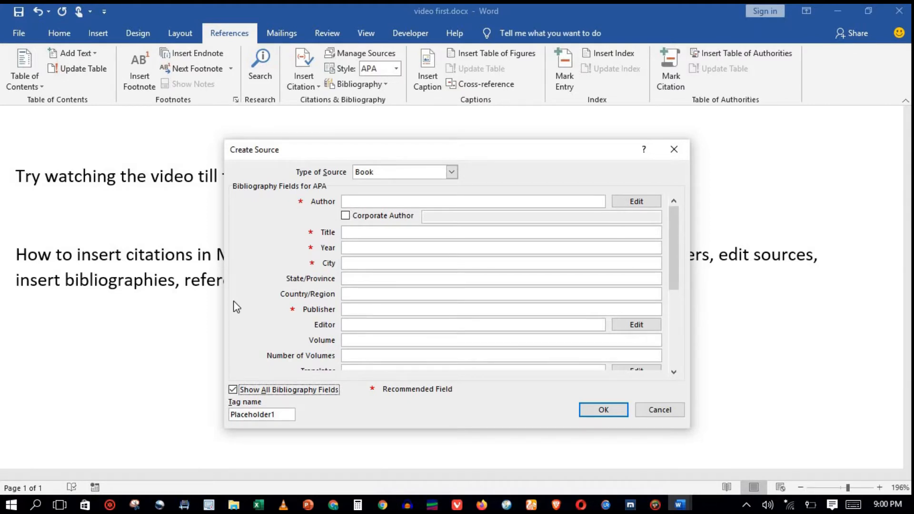
{"action": "left_click", "coordinate": [233, 389]}
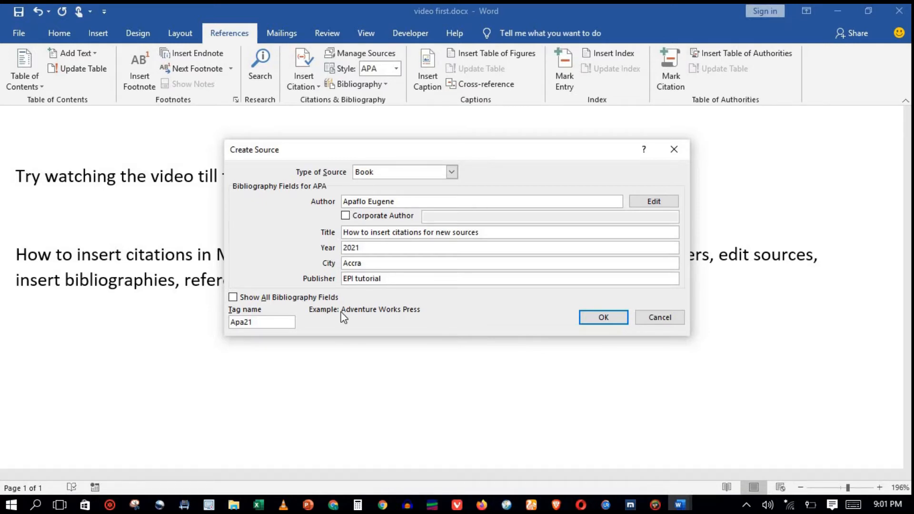
{"action": "left_click", "coordinate": [233, 299]}
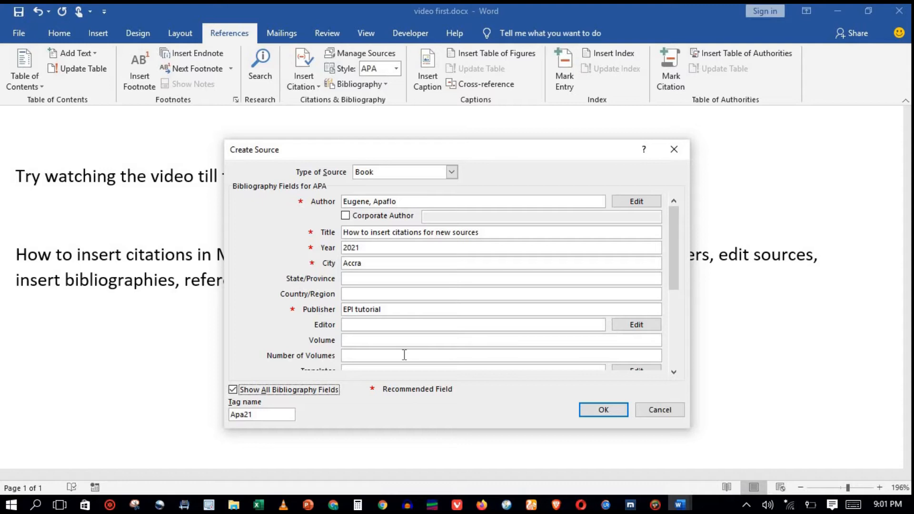
{"action": "left_click", "coordinate": [233, 390]}
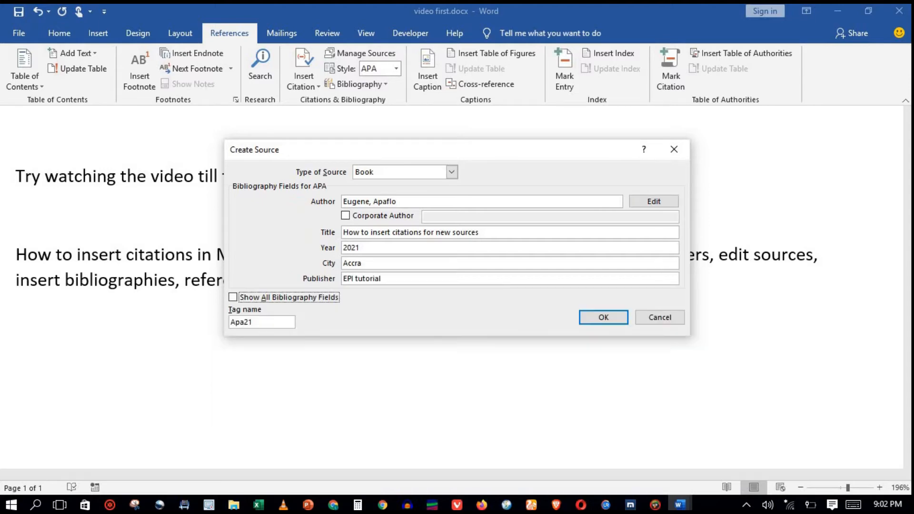
{"action": "left_click", "coordinate": [607, 317]}
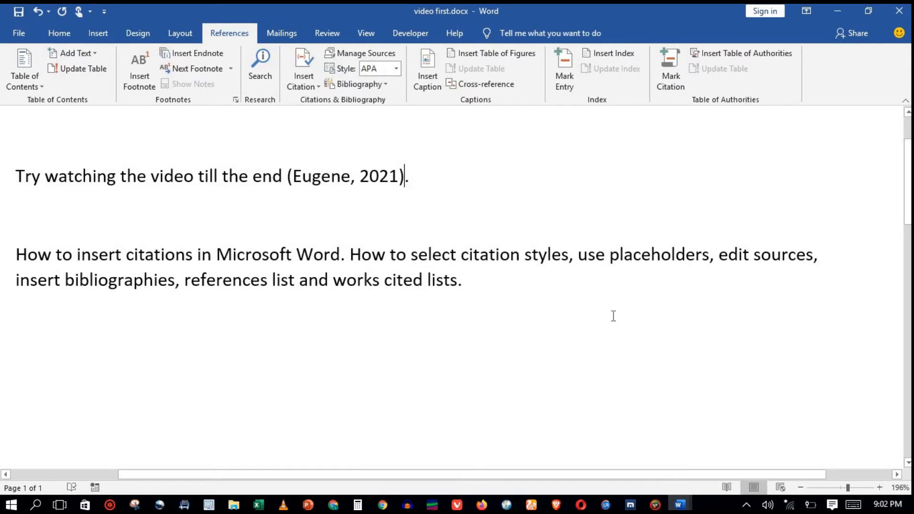
- Cite the existing source right after "Microsoft Word" in the second paragraph
{"action": "left_click", "coordinate": [332, 332]}
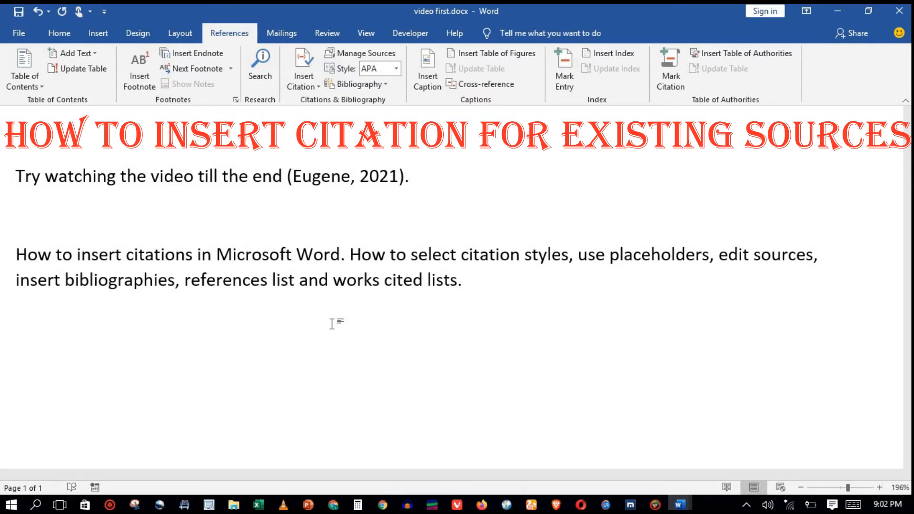
{"action": "left_click", "coordinate": [350, 257]}
{"action": "left_click_drag", "start_coordinate": [351, 257], "coordinate": [297, 257]}
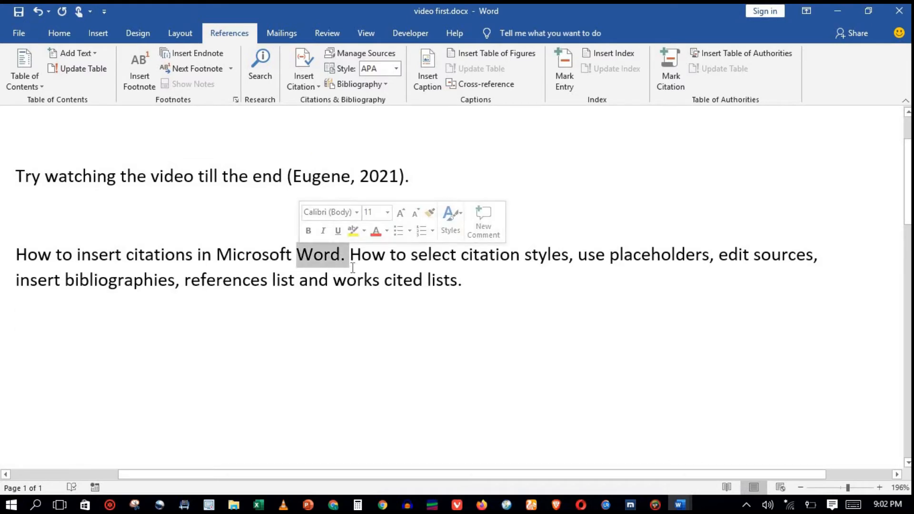
{"action": "left_click", "coordinate": [342, 254]}
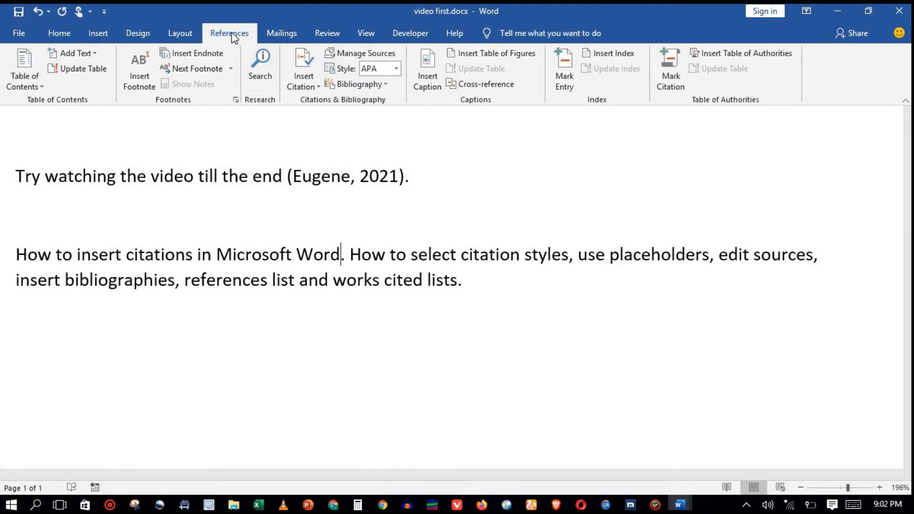
{"action": "left_click", "coordinate": [311, 82]}
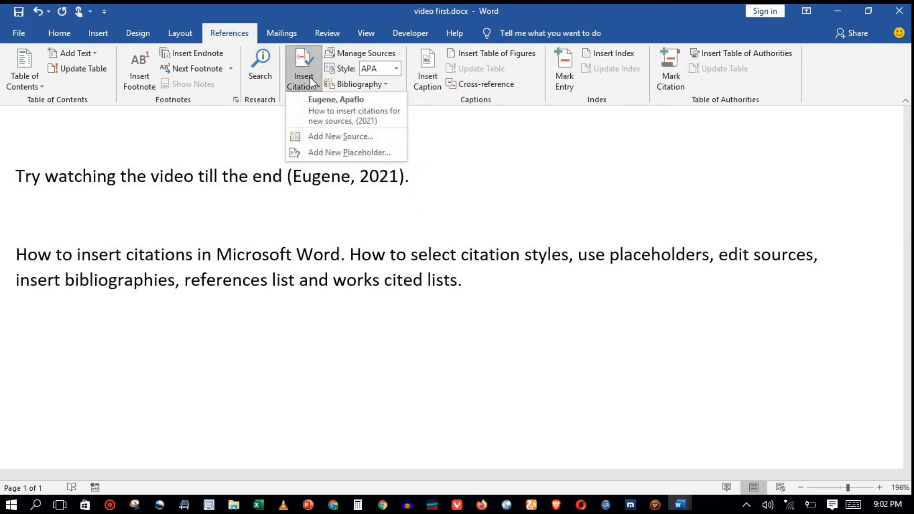
{"action": "left_click", "coordinate": [323, 106]}
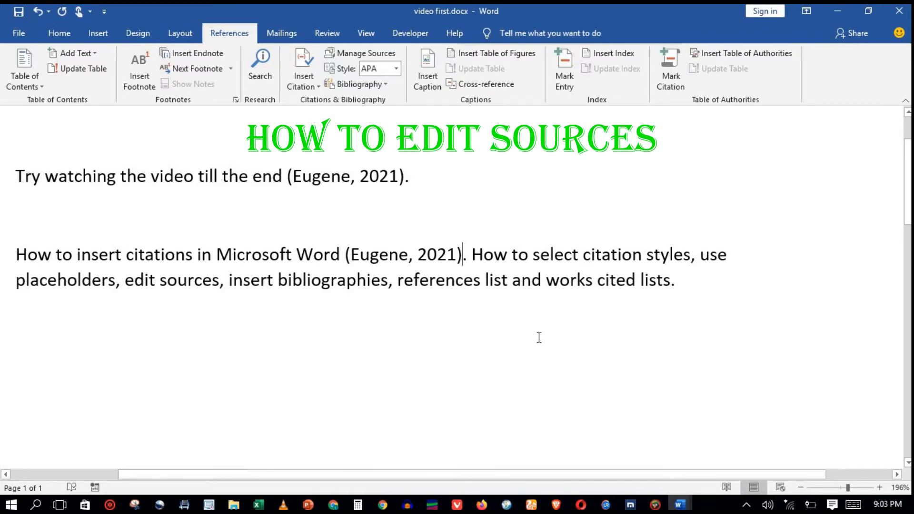
- Edit the source's year to 2010 in the source manager, updating both the master and current lists
{"action": "left_click", "coordinate": [360, 54]}
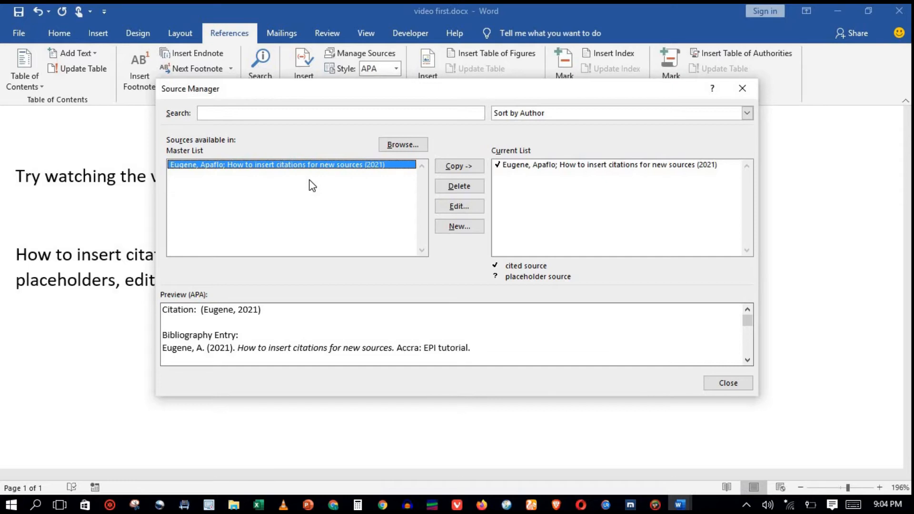
{"action": "left_click", "coordinate": [450, 208]}
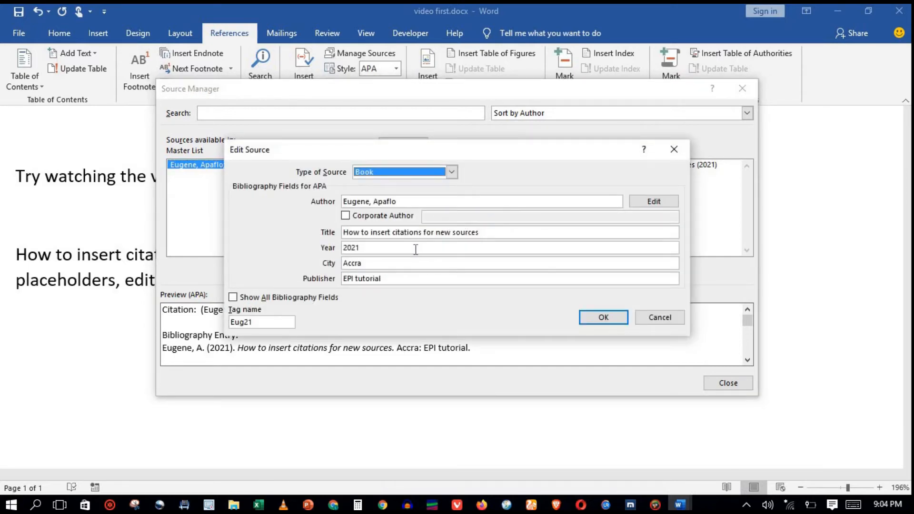
{"action": "left_click_drag", "start_coordinate": [415, 249], "coordinate": [352, 246]}
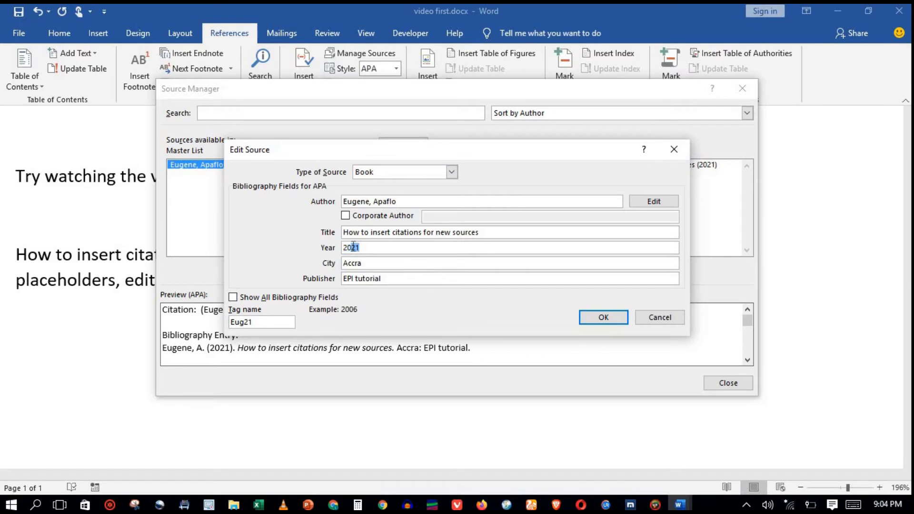
{"action": "type", "text": "10"}
{"action": "left_click", "coordinate": [602, 317]}
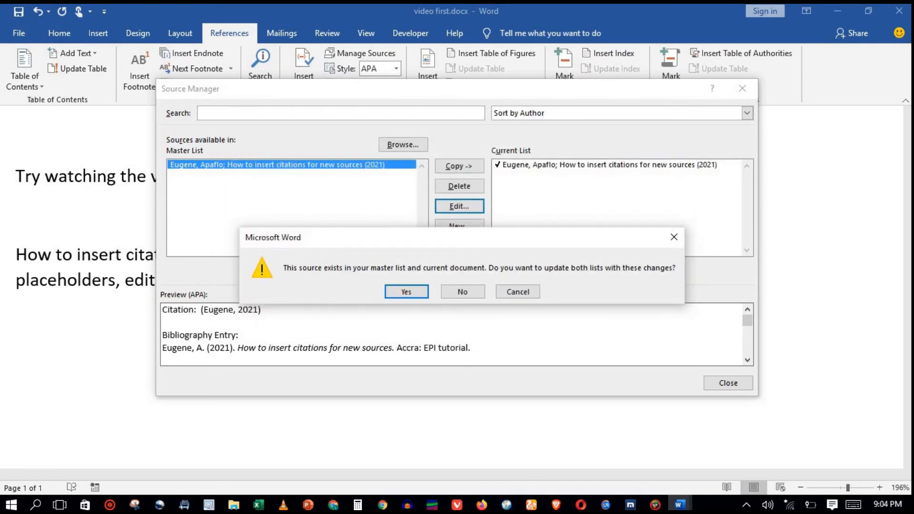
{"action": "left_click", "coordinate": [403, 291]}
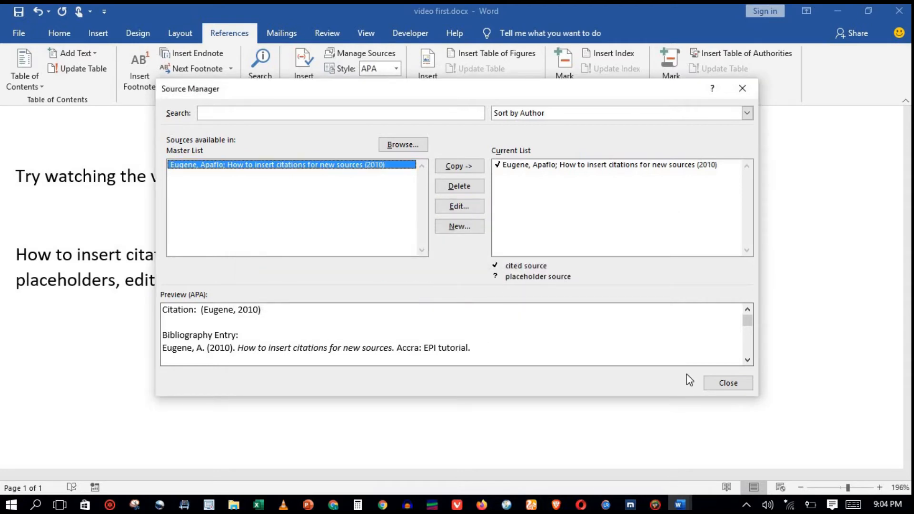
{"action": "left_click", "coordinate": [716, 383]}
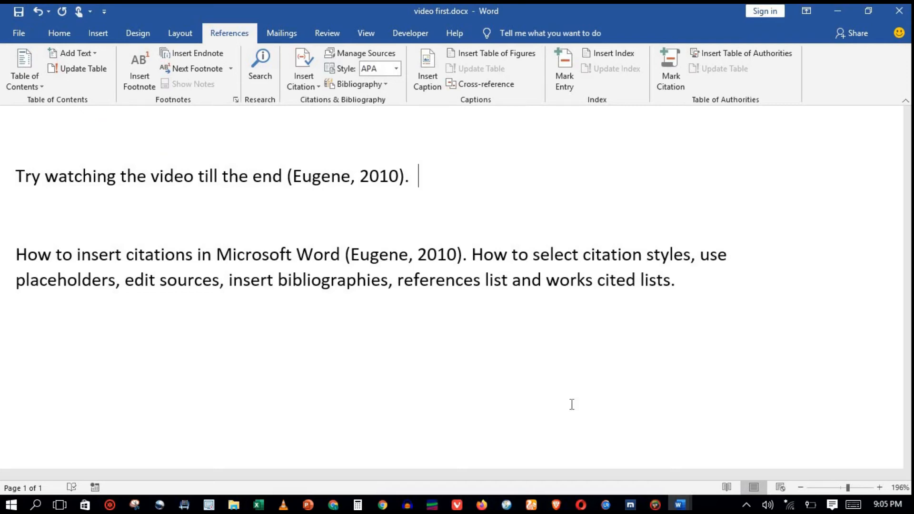
- Insert a placeholder citation named Placeholder1 after "citation styles" in the second paragraph
{"action": "left_click", "coordinate": [691, 254]}
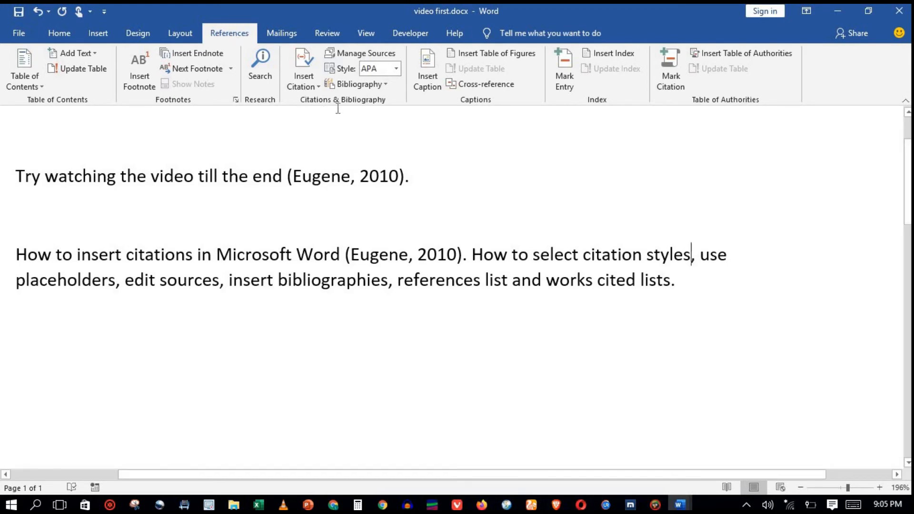
{"action": "left_click", "coordinate": [308, 73]}
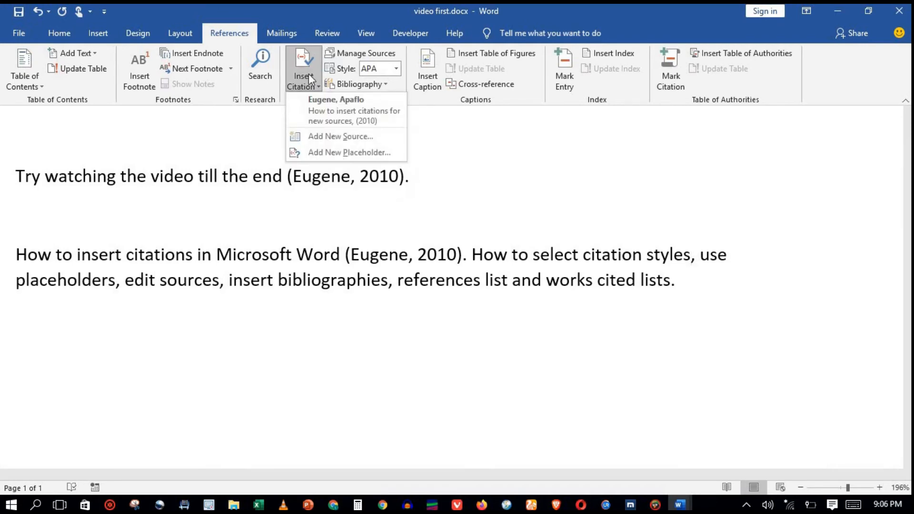
{"action": "left_click", "coordinate": [328, 153]}
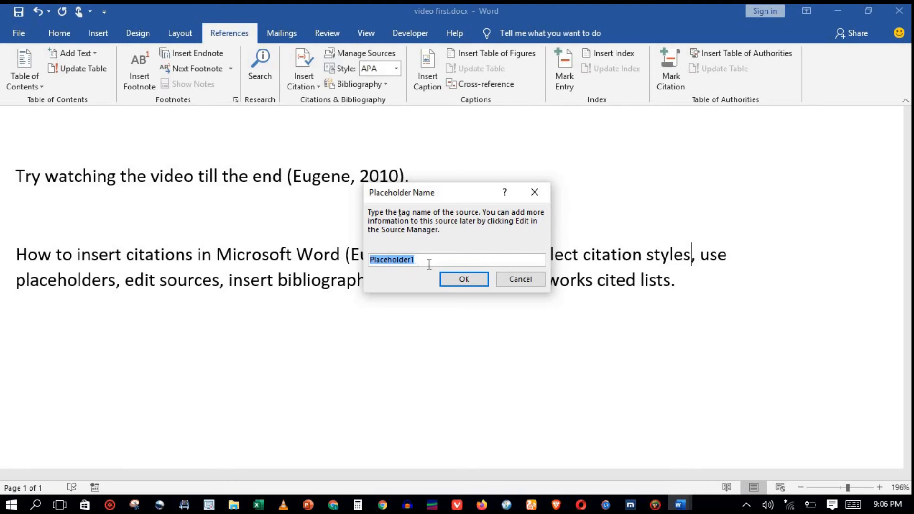
{"action": "left_click", "coordinate": [458, 280]}
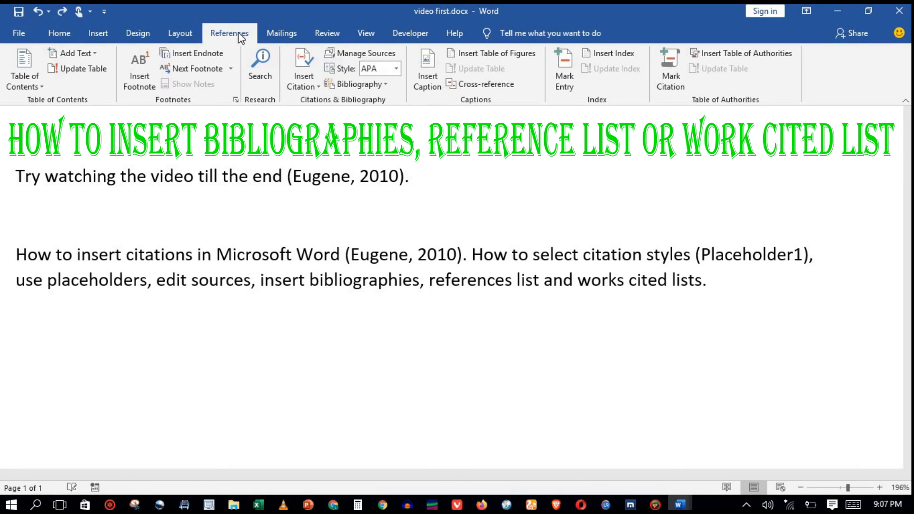
- Insert a built-in References bibliography into the document
{"action": "left_click", "coordinate": [366, 85]}
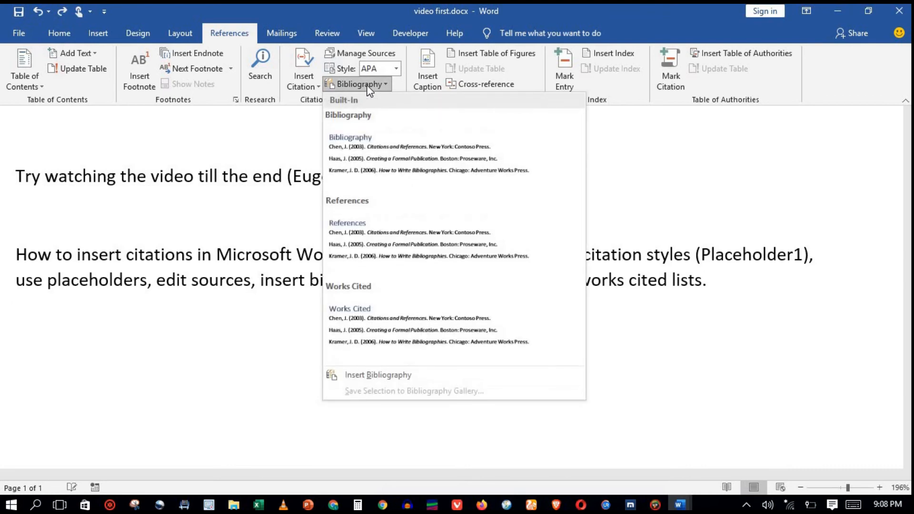
{"action": "left_click", "coordinate": [380, 238]}
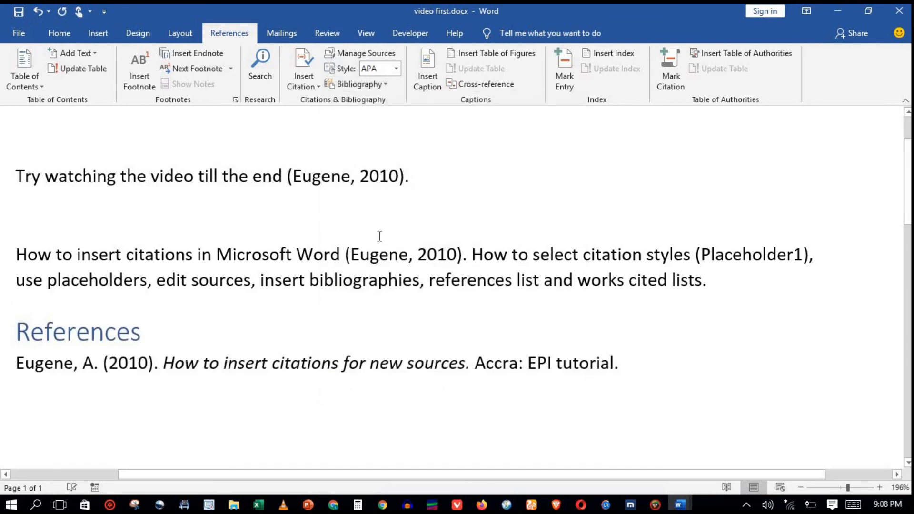